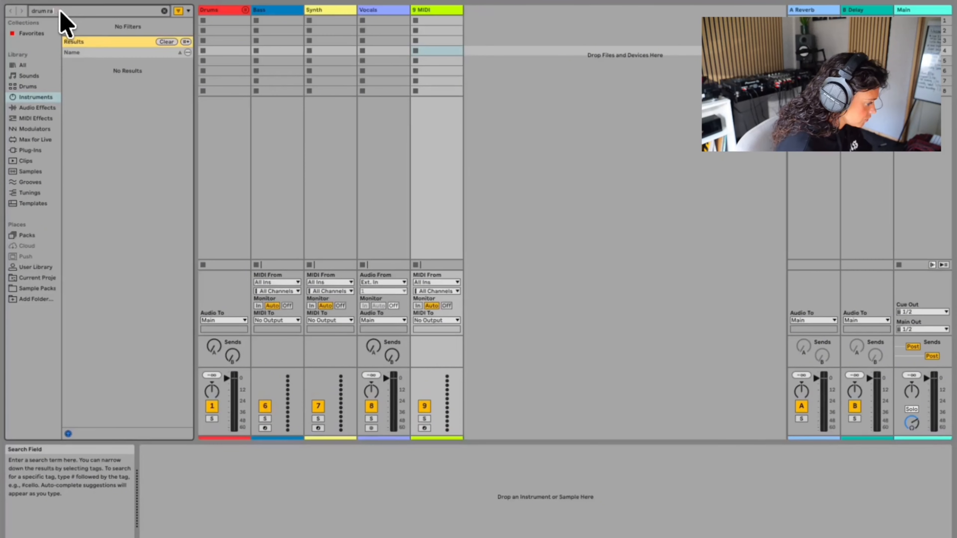
# - Load an empty Drum Rack onto the 9 MIDI track and shift its pad view to G#-1 through B0
pyautogui.click(104, 92)
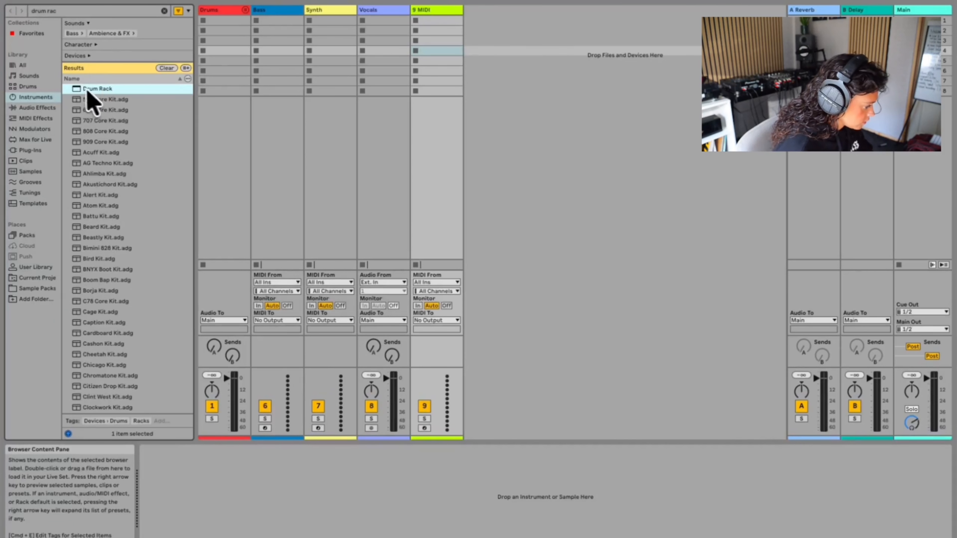
pyautogui.moveTo(427, 18); pyautogui.dragTo(426, 17)
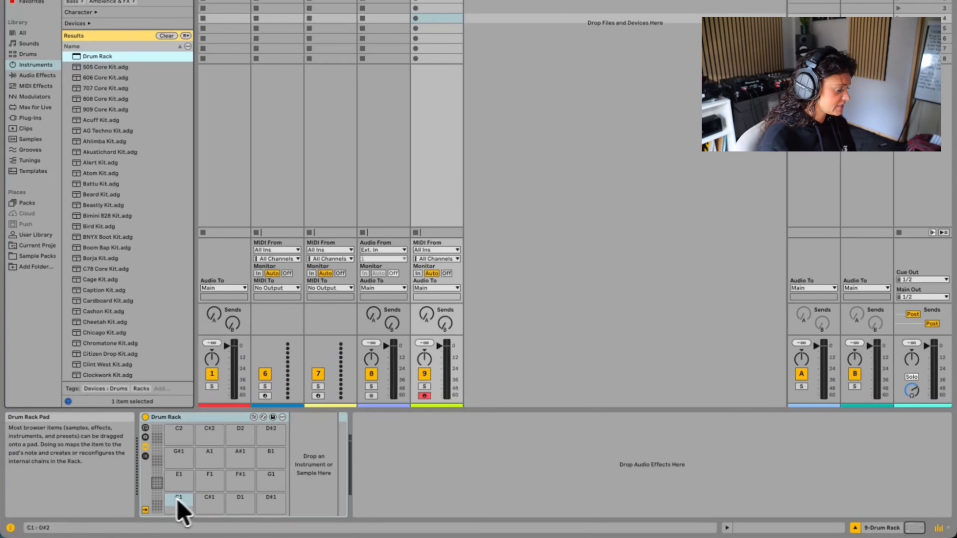
pyautogui.click(158, 507)
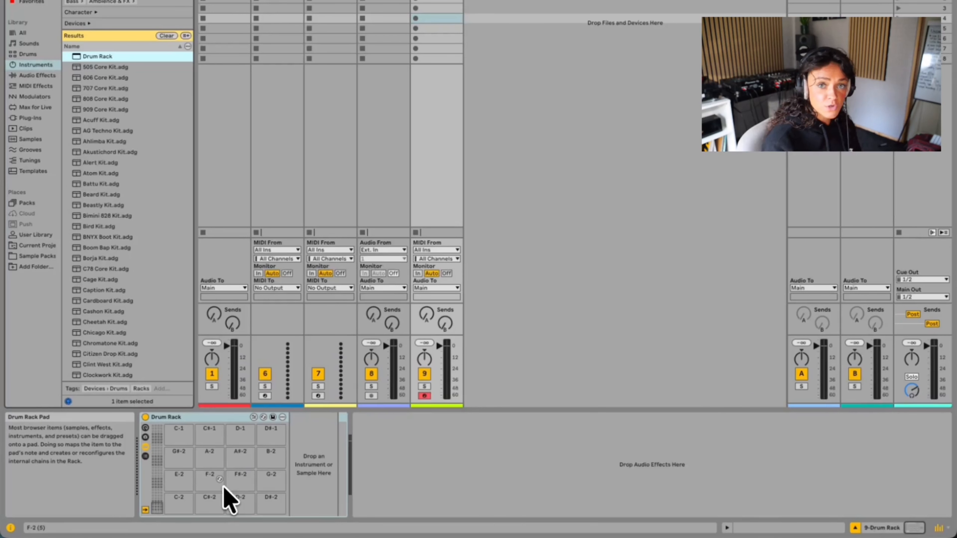
pyautogui.click(158, 487)
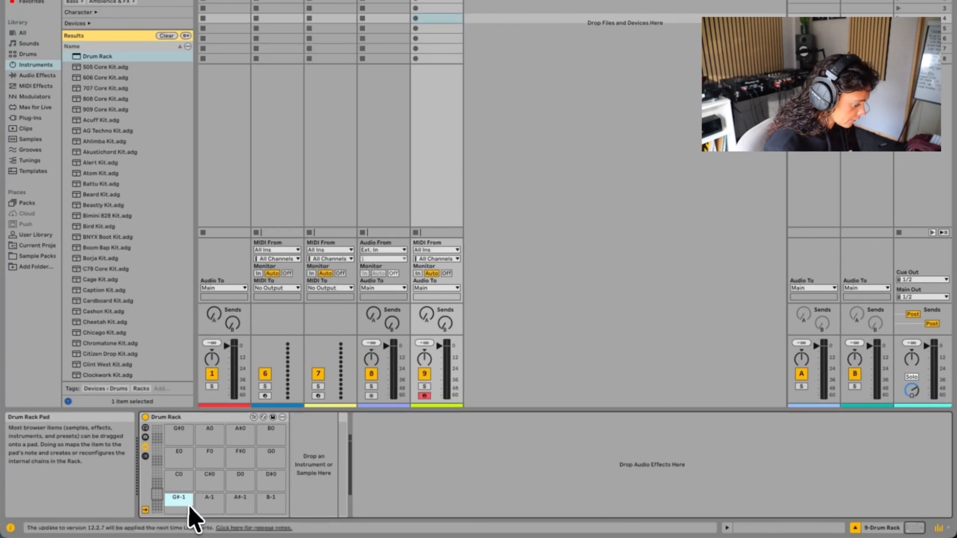
pyautogui.click(220, 503)
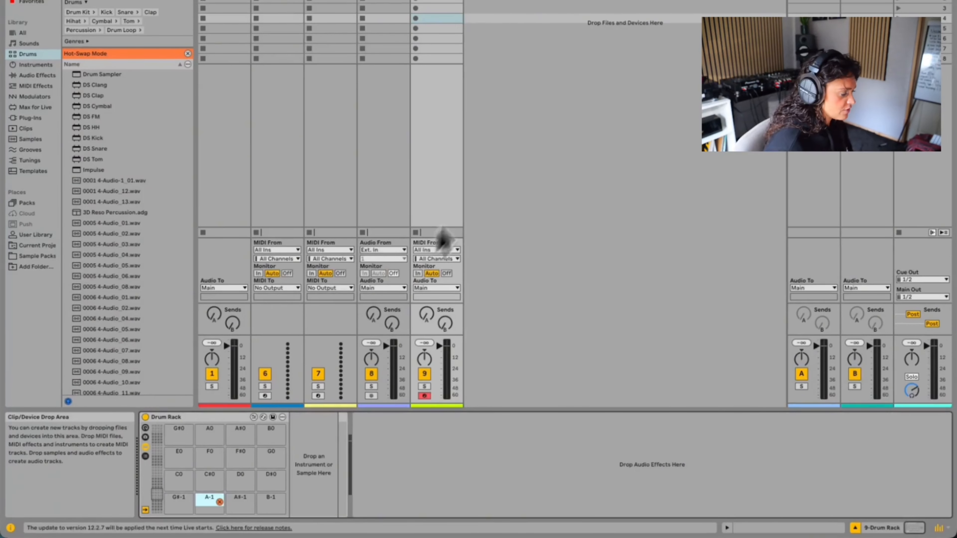
# - Create a MIDI clip with an F3 note at its start in the Drum Rack track's first slot and launch it
pyautogui.doubleClick(433, 41)
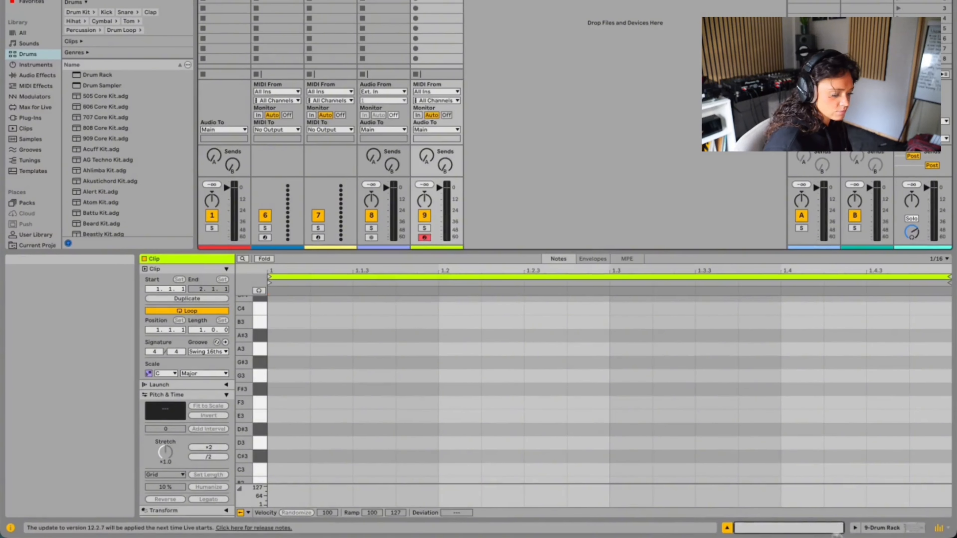
pyautogui.click(887, 528)
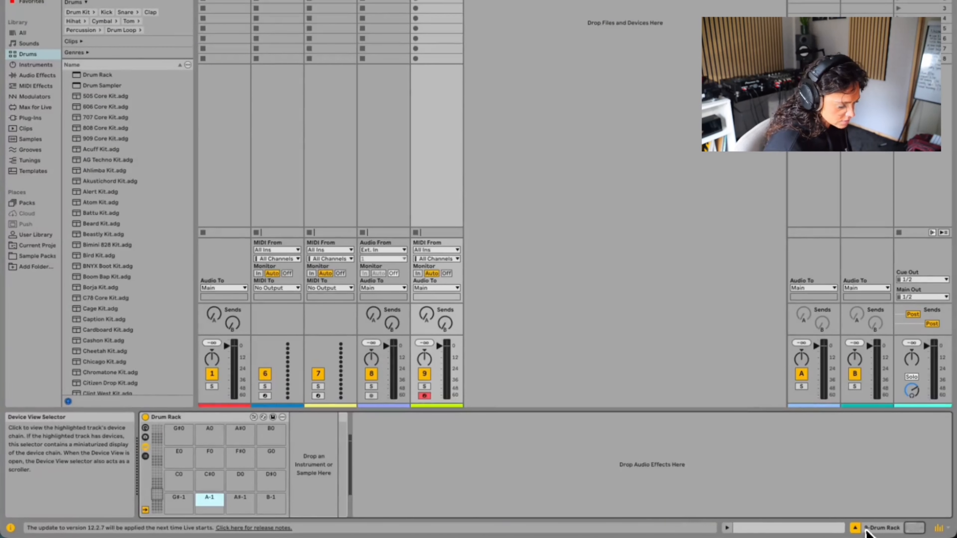
pyautogui.click(914, 528)
pyautogui.doubleClick(295, 404)
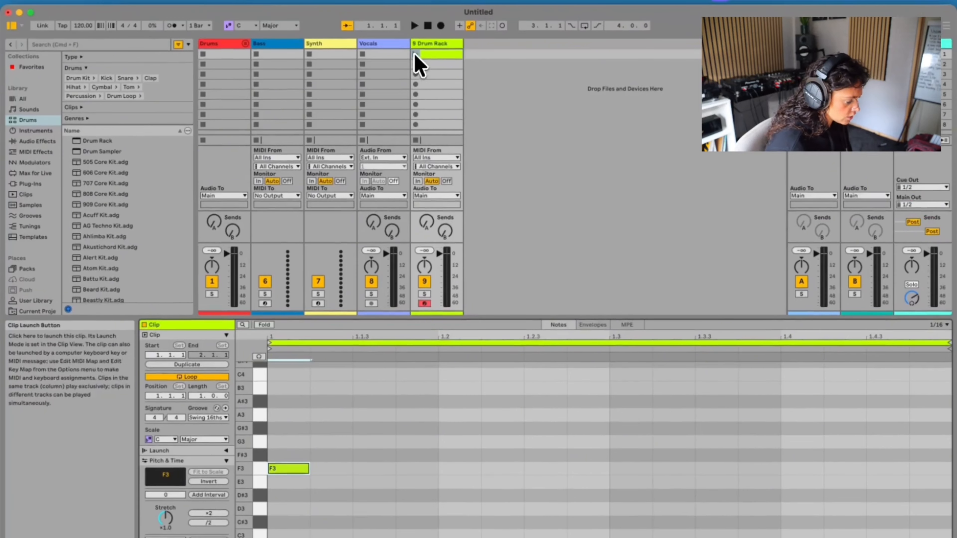
pyautogui.click(415, 54)
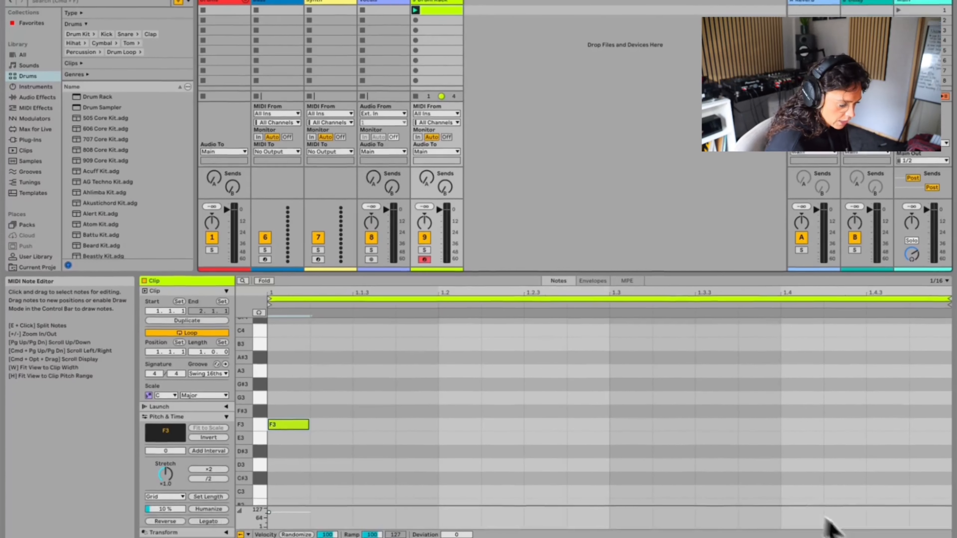
# - Return to the Drum Rack device and shift its pad view to G#3 through B4
pyautogui.click(891, 537)
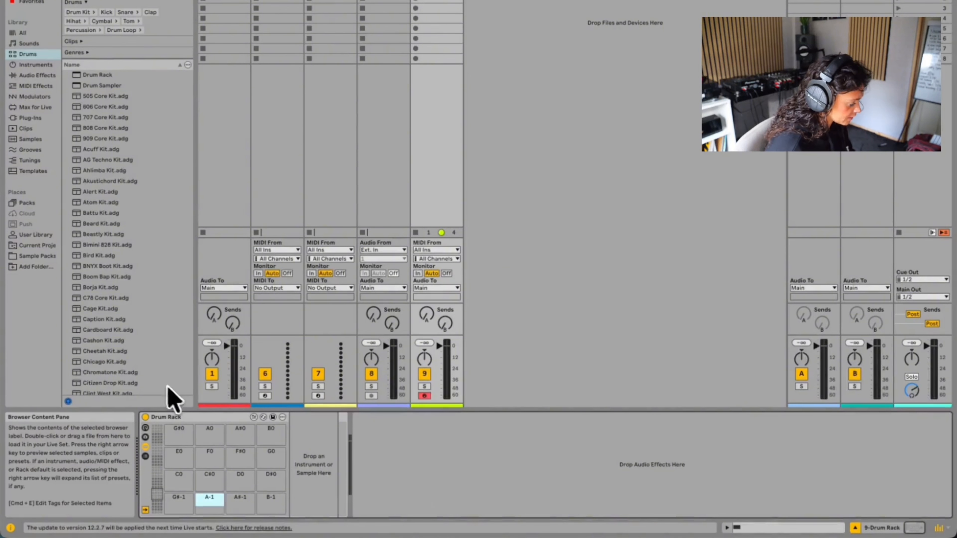
pyautogui.click(158, 474)
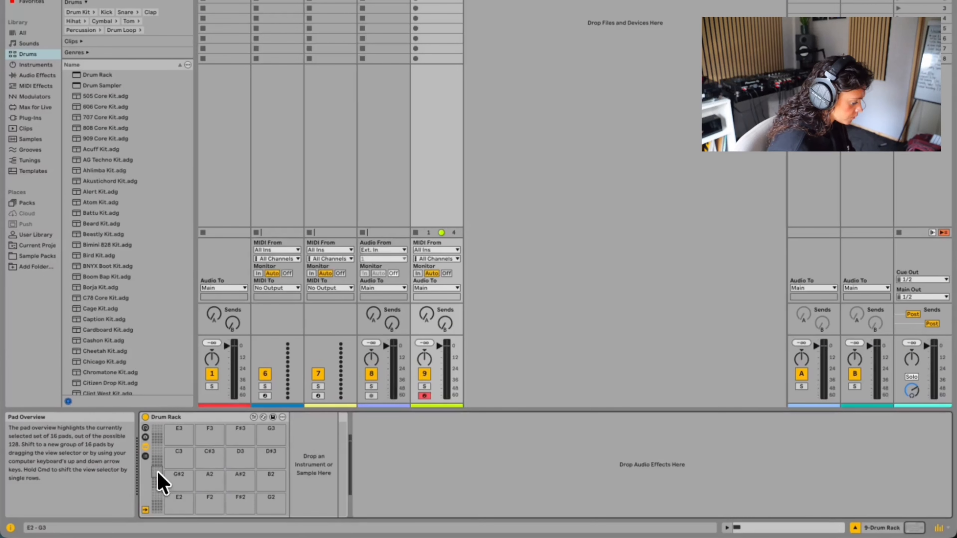
pyautogui.click(156, 461)
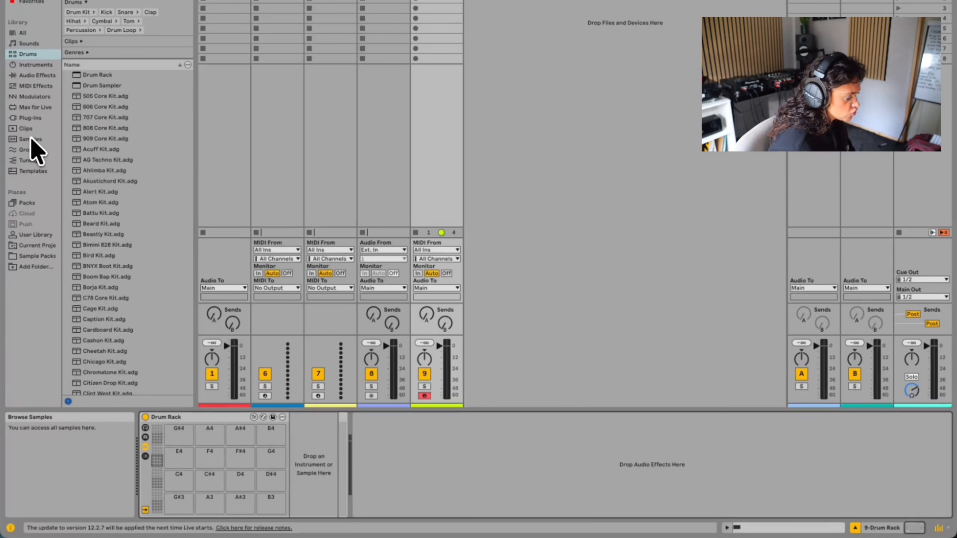
pyautogui.moveTo(300, 520)
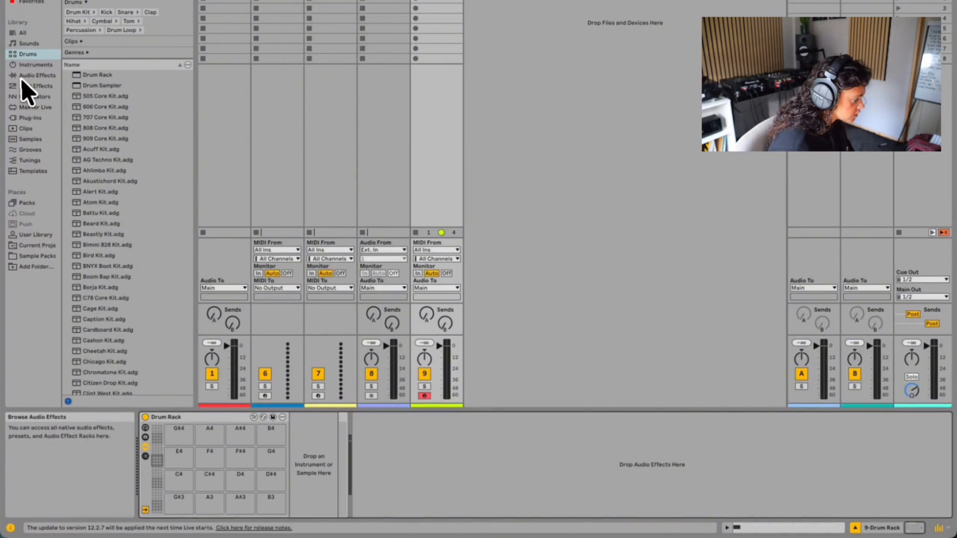
pyautogui.press('Up')
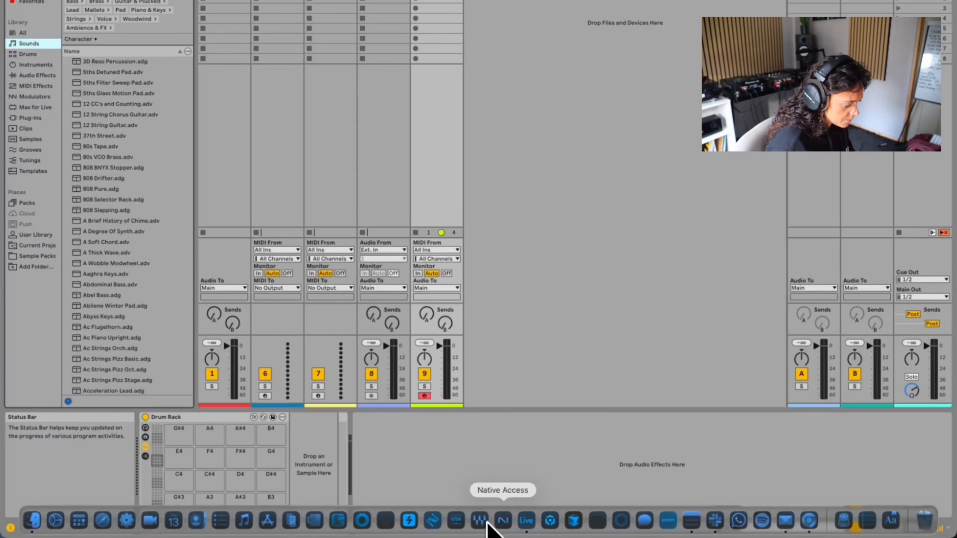
# - Switch to Splice and filter the drum samples to one-shots, kicks and house
pyautogui.click(384, 521)
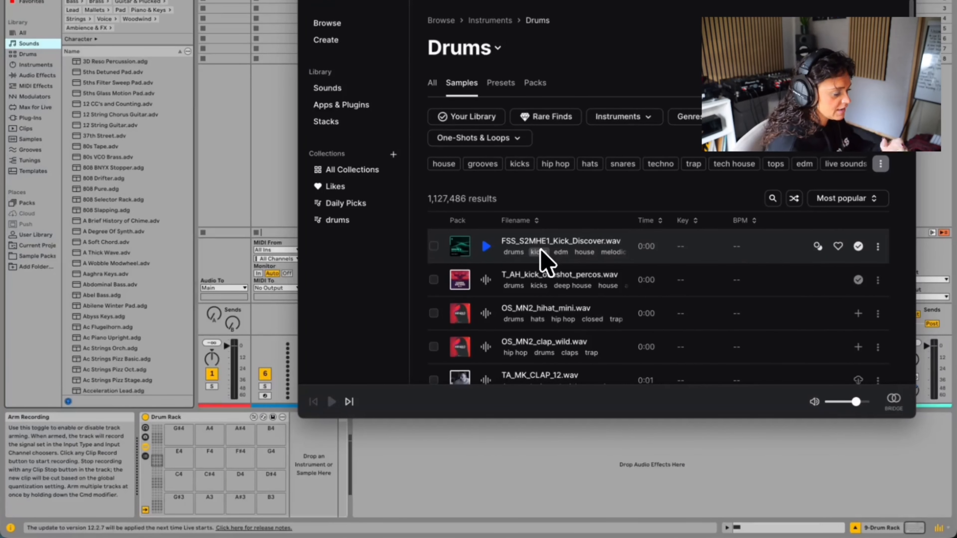
pyautogui.click(519, 138)
pyautogui.click(456, 188)
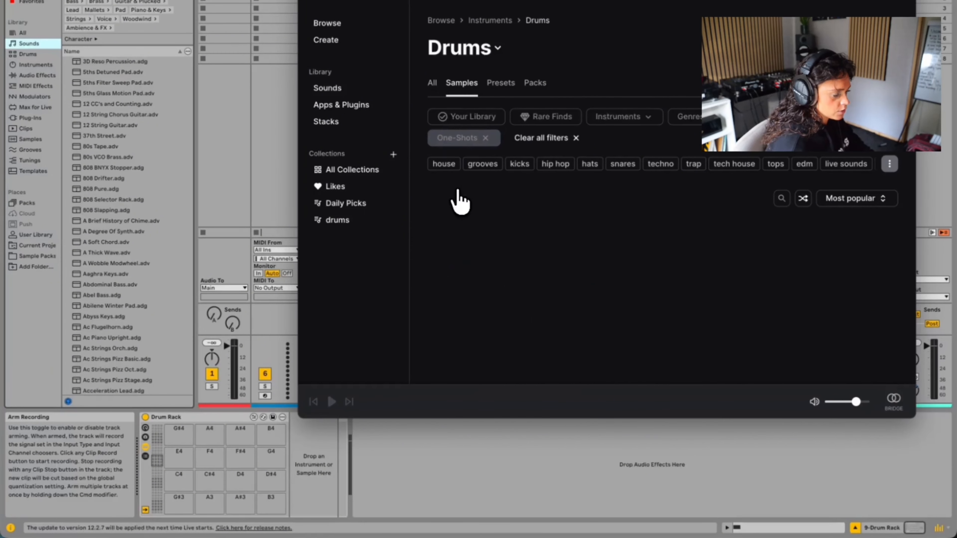
pyautogui.click(627, 117)
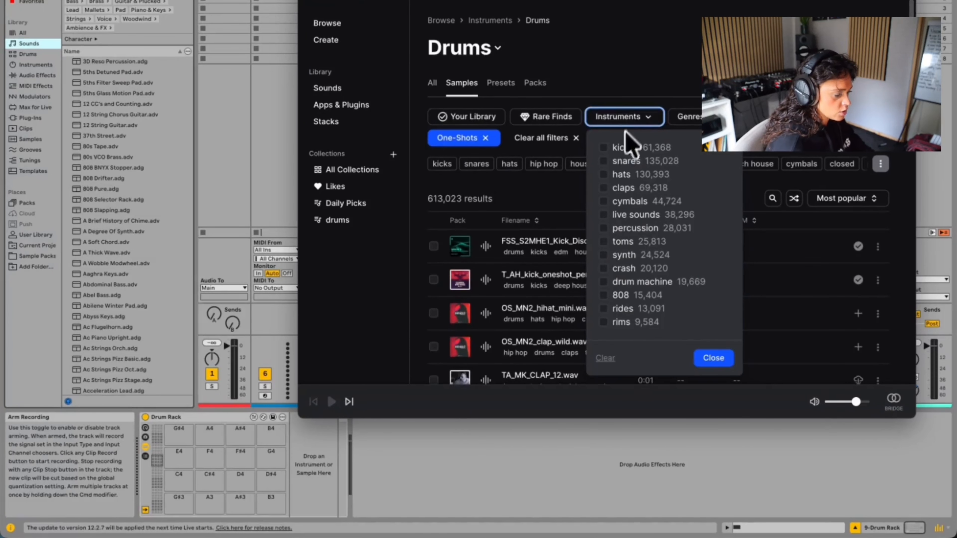
pyautogui.click(620, 148)
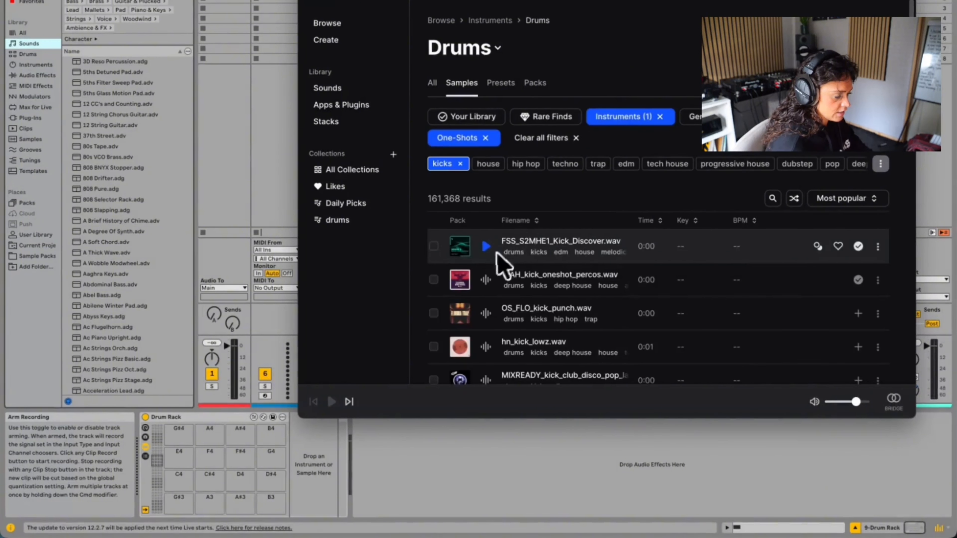
pyautogui.click(691, 116)
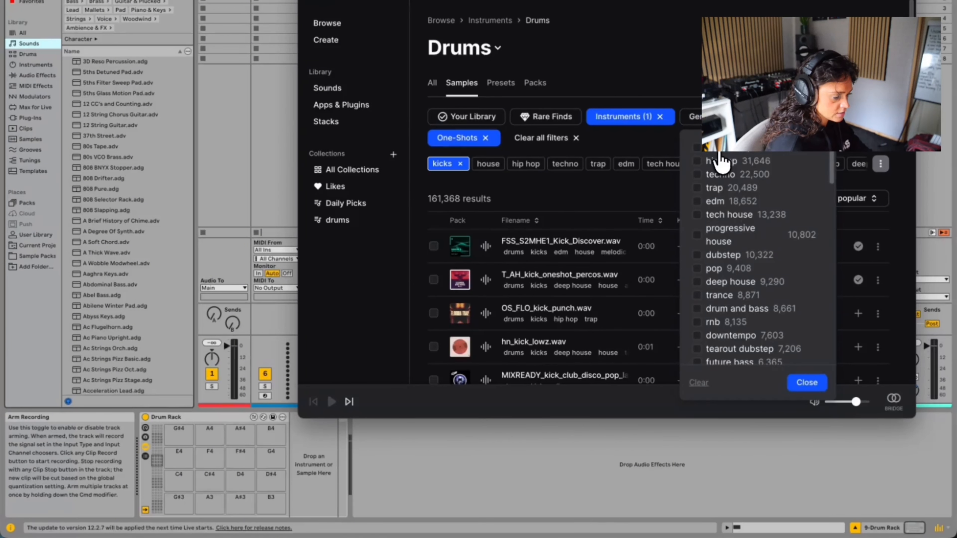
pyautogui.click(720, 151)
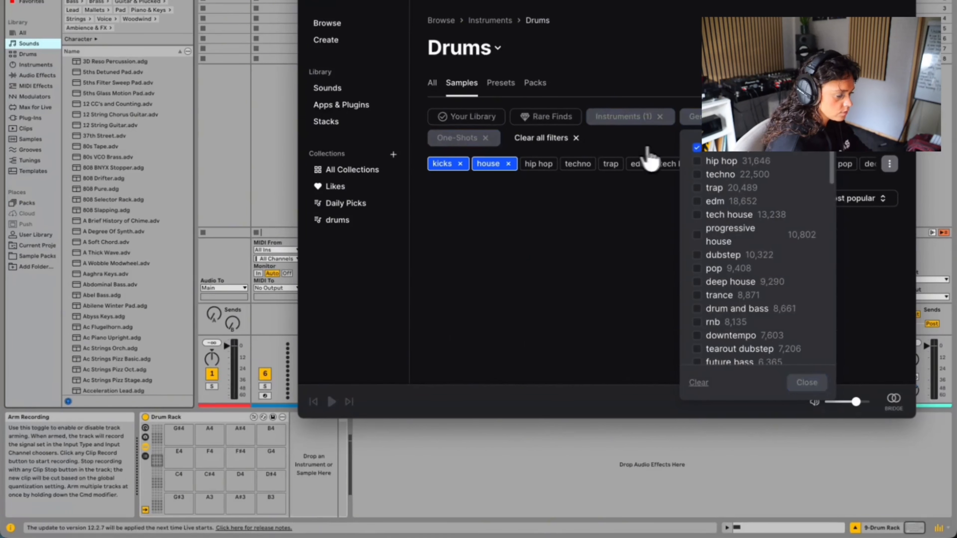
# - Audition the first four house kicks and load FSS_S2MHE1_Kick_Discover.wav onto the Drum Rack's G#3 pad
pyautogui.click(486, 247)
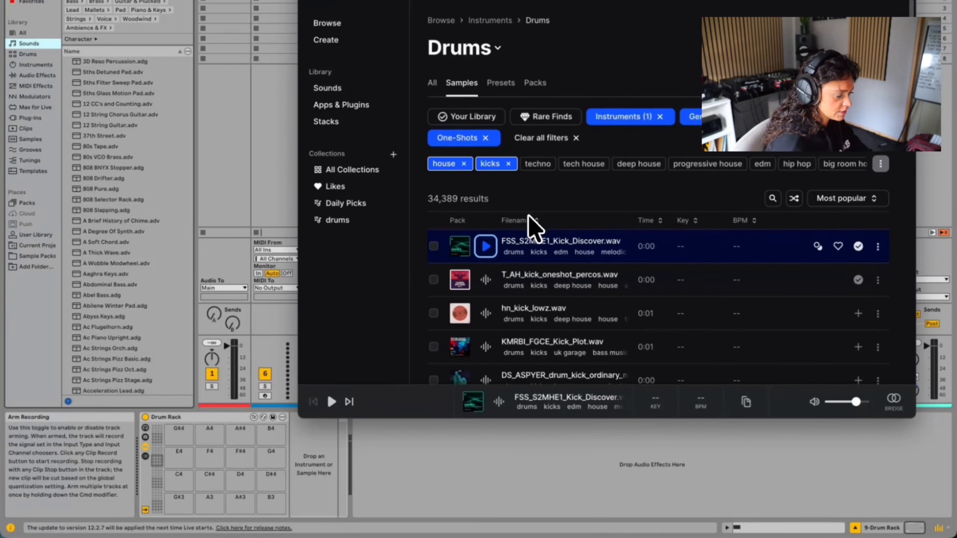
pyautogui.click(486, 280)
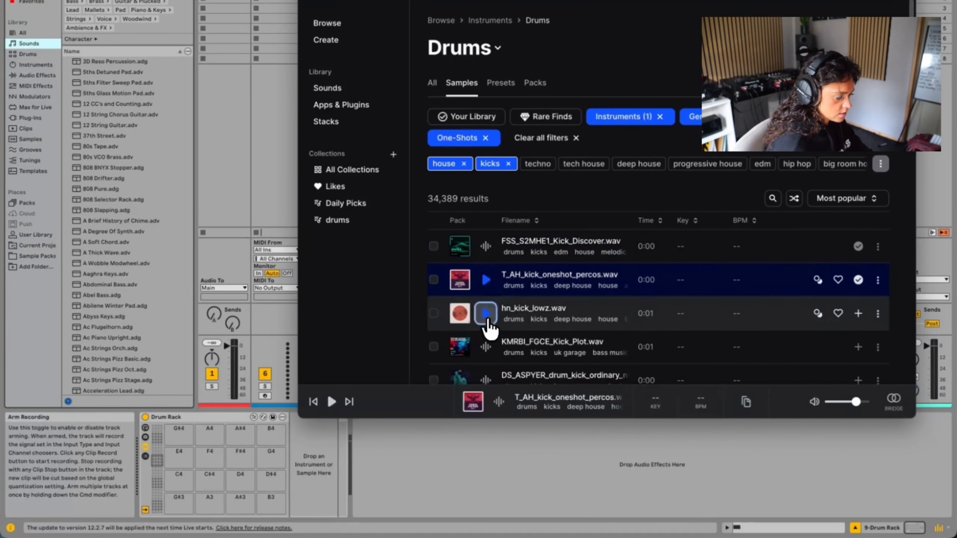
pyautogui.click(486, 313)
pyautogui.click(486, 347)
pyautogui.scroll(-5, 488, 355)
pyautogui.scroll(10, 679, 269)
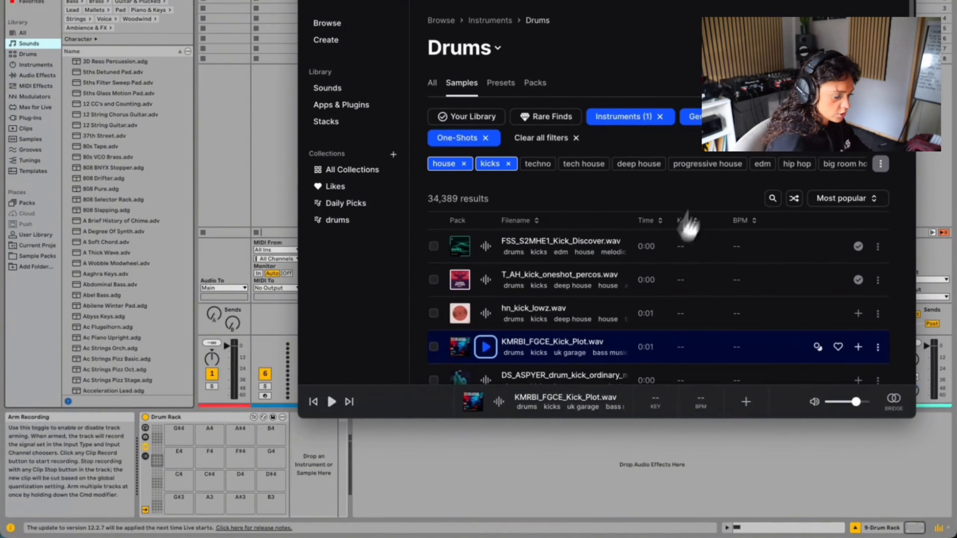
pyautogui.moveTo(685, 233); pyautogui.dragTo(183, 500)
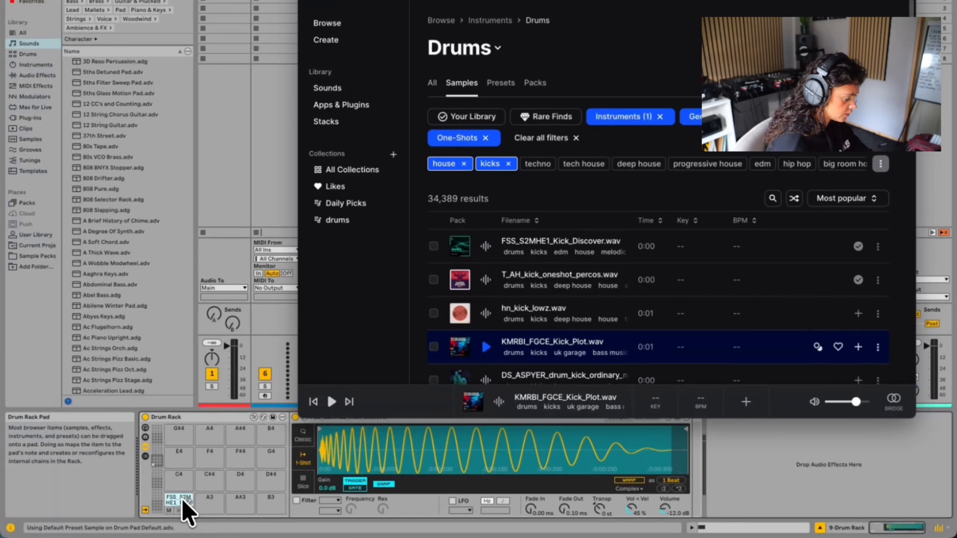
# - Audition T_AH_kick_oneshot_percos.wav and load it onto the Drum Rack's A3 pad
pyautogui.click(485, 280)
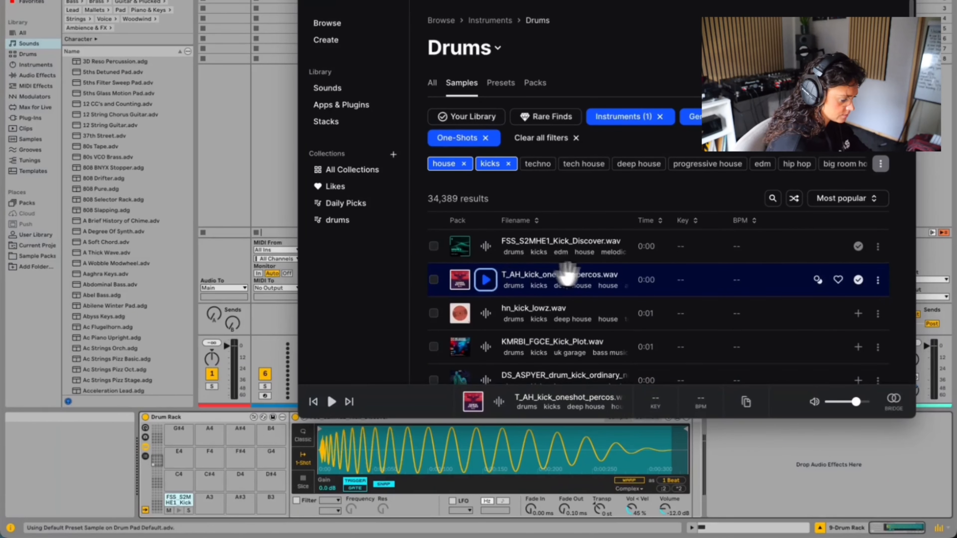
pyautogui.moveTo(609, 271); pyautogui.dragTo(160, 455)
pyautogui.moveTo(160, 454); pyautogui.dragTo(218, 504)
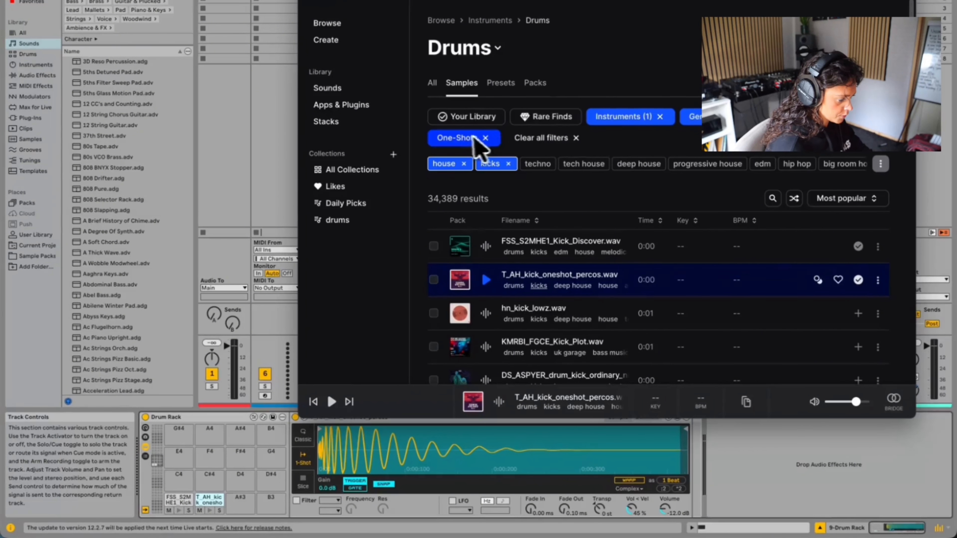
# - Replace the kicks instrument filter with claps, keeping the house one-shot filters
pyautogui.click(508, 164)
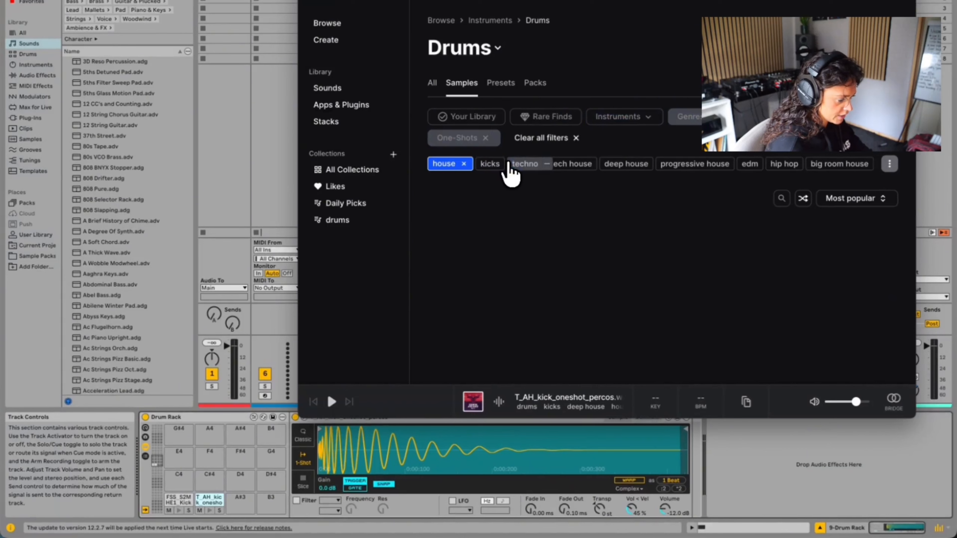
pyautogui.click(617, 126)
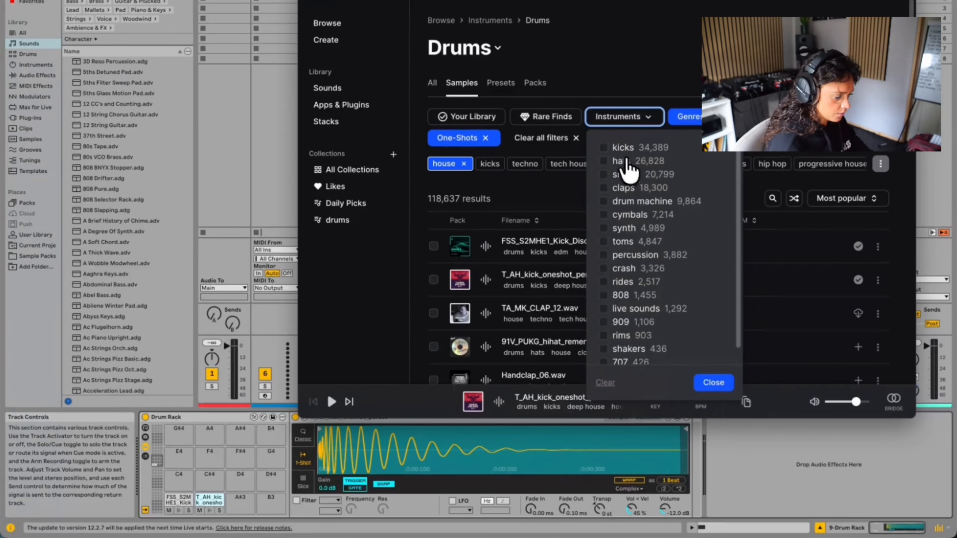
pyautogui.click(624, 188)
pyautogui.click(535, 203)
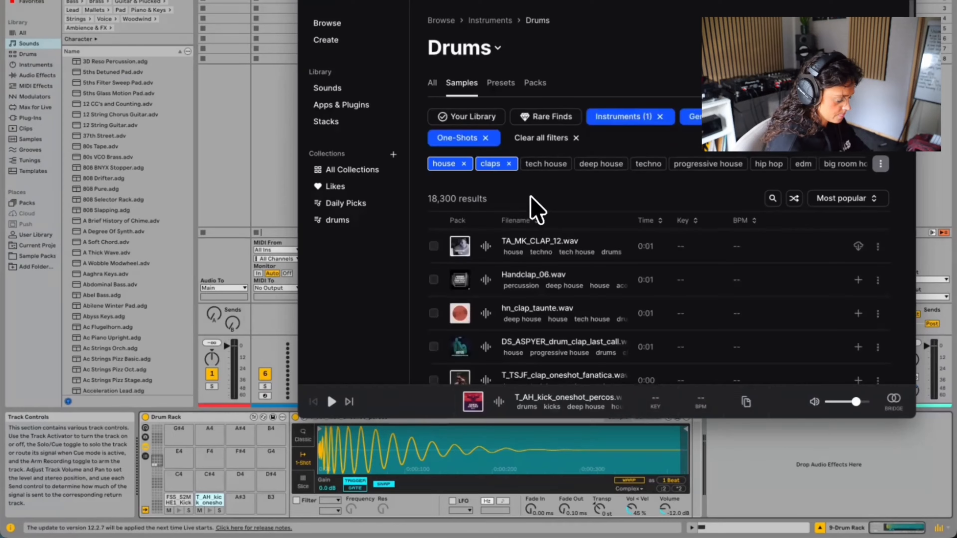
# - Audition the first four house clap samples in the results
pyautogui.click(487, 246)
pyautogui.click(486, 280)
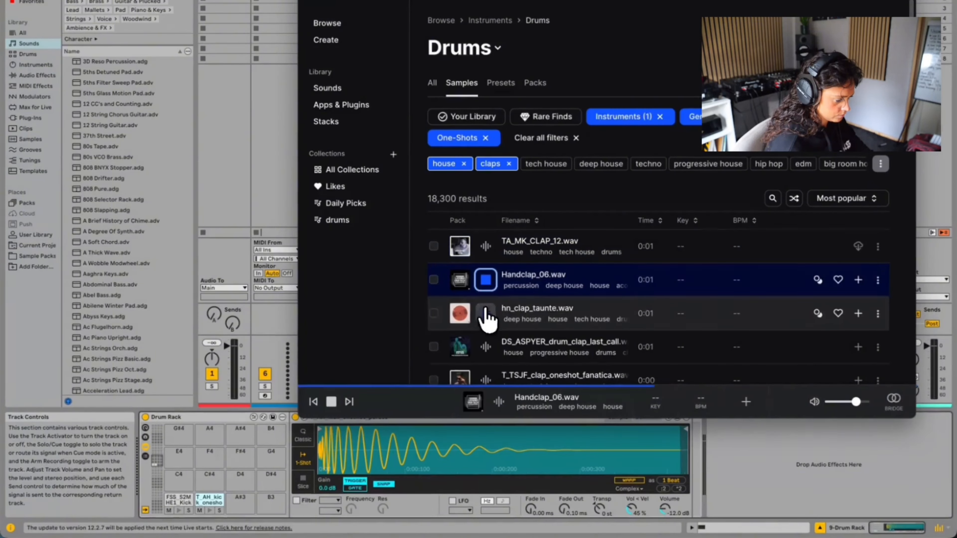
pyautogui.click(486, 313)
pyautogui.click(486, 347)
pyautogui.scroll(-8, 487, 347)
pyautogui.scroll(4, 487, 168)
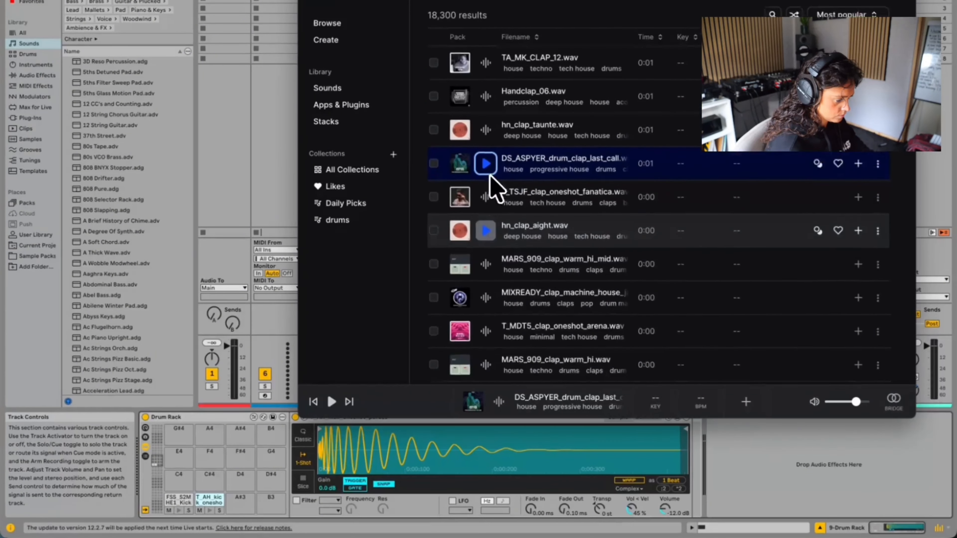
# - Add hn_clap_taunte.wav to the sample library and load it onto the Drum Rack's A#3 pad
pyautogui.click(486, 159)
pyautogui.click(858, 159)
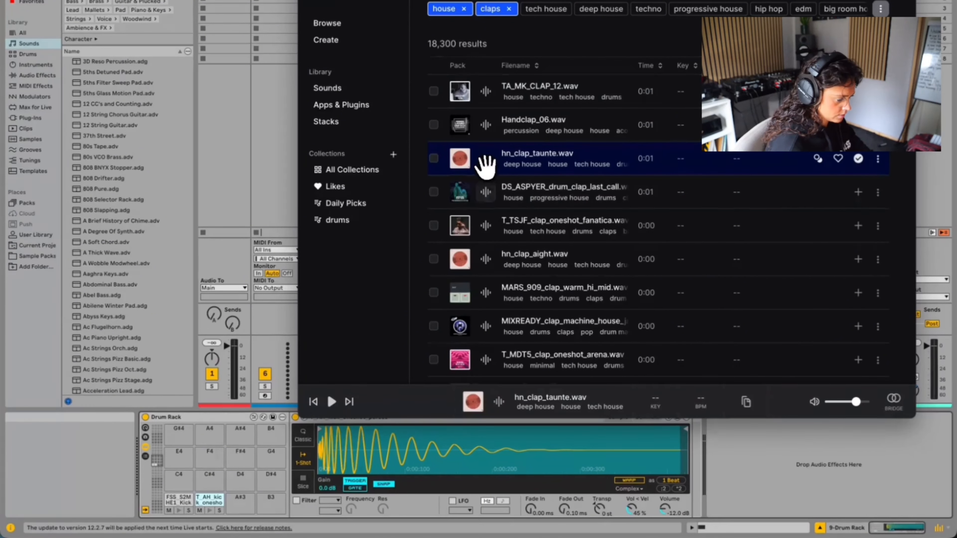
pyautogui.click(486, 159)
pyautogui.moveTo(601, 151); pyautogui.dragTo(248, 502)
# - Replace the claps instrument filter with hats, keeping the house one-shot filters
pyautogui.scroll(3, 549, 158)
pyautogui.click(509, 117)
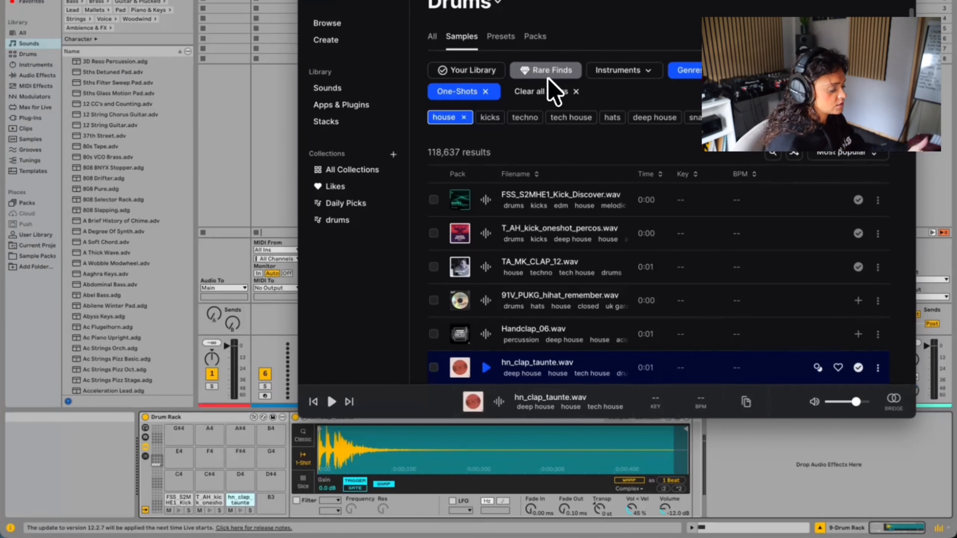
pyautogui.click(640, 71)
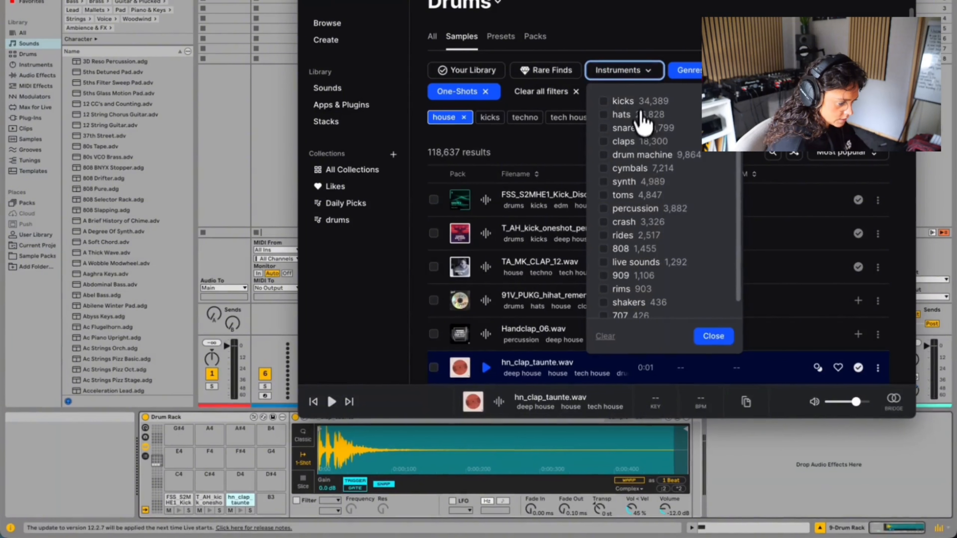
pyautogui.click(625, 115)
pyautogui.click(714, 336)
# - Compare 91V_PUKG_hihat_remember.wav with AU_BTH3_hihat_invention.wav by ear and add both to the sample library
pyautogui.click(486, 280)
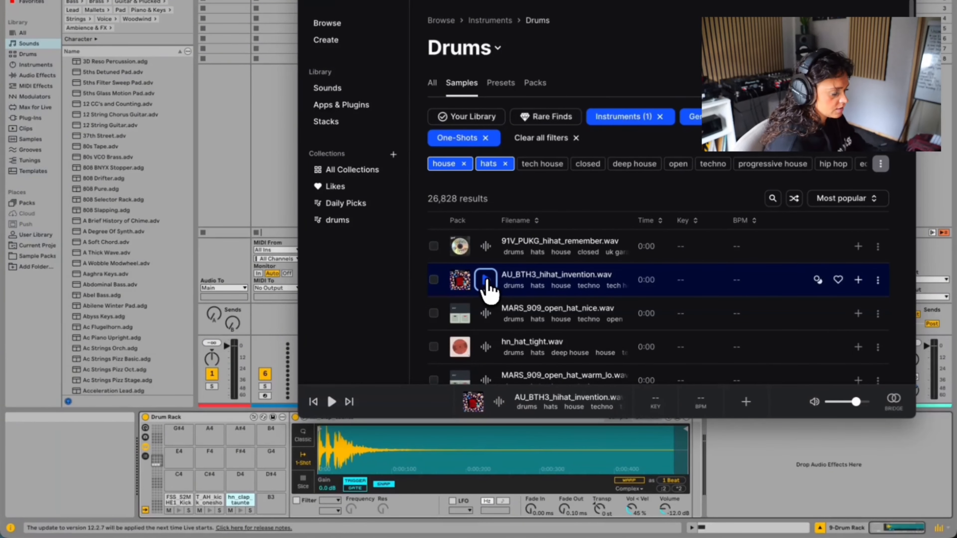
pyautogui.click(486, 247)
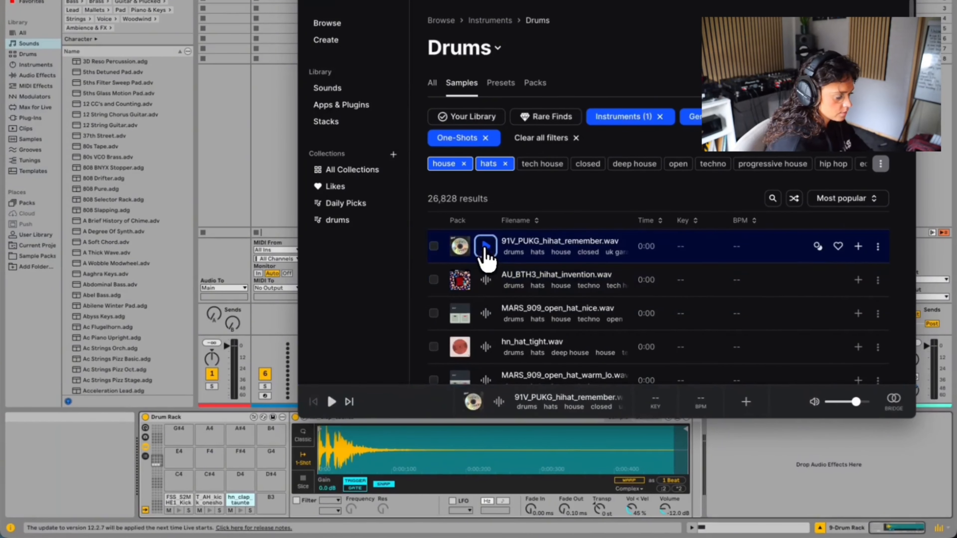
pyautogui.click(487, 281)
pyautogui.click(486, 246)
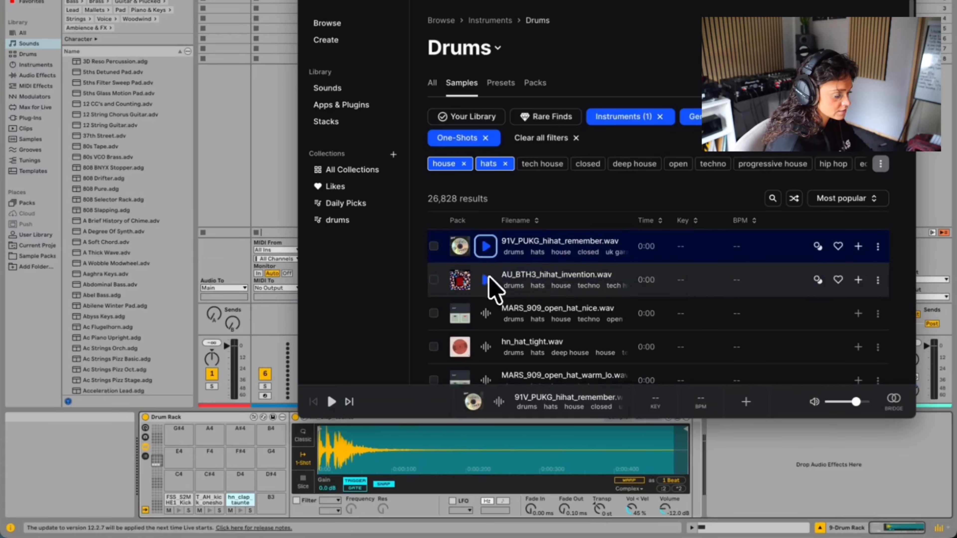
pyautogui.click(486, 280)
pyautogui.click(486, 247)
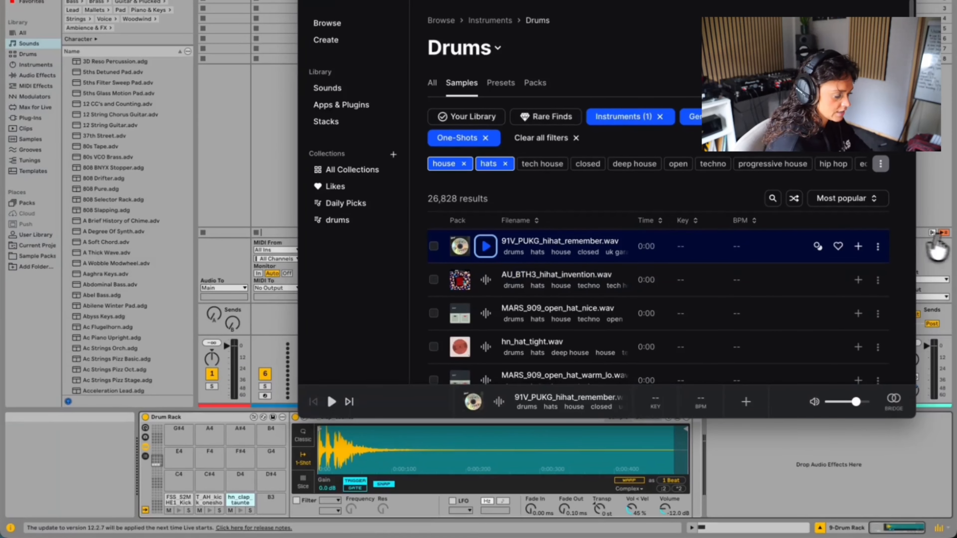
pyautogui.click(858, 247)
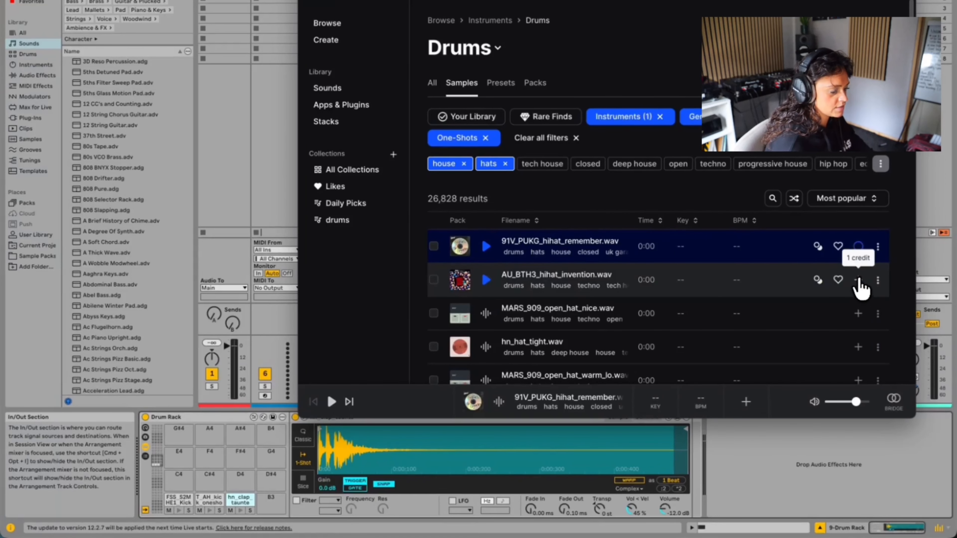
pyautogui.click(859, 279)
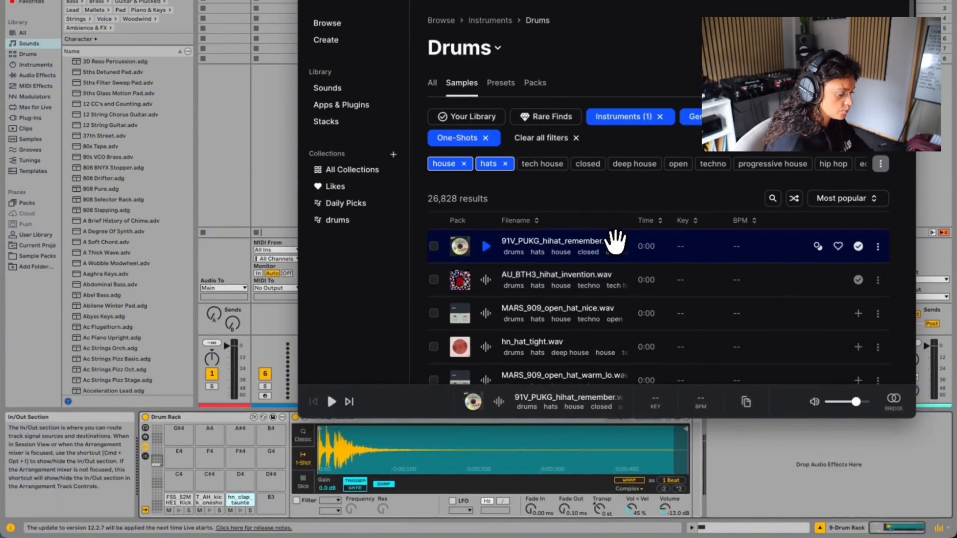